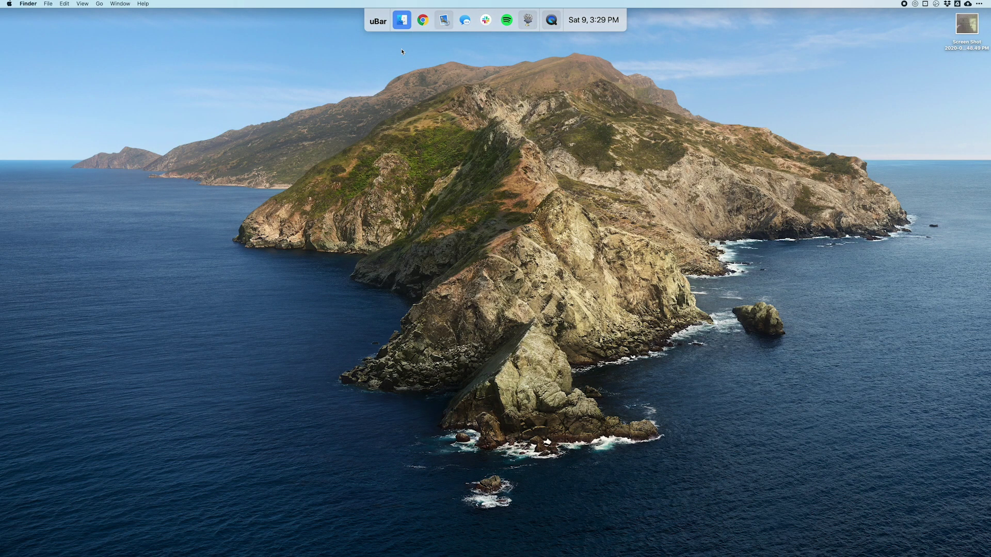
Open the uBar preferences from the bar and show the General settings
{"action": "left_click", "coordinate": [611, 31]}
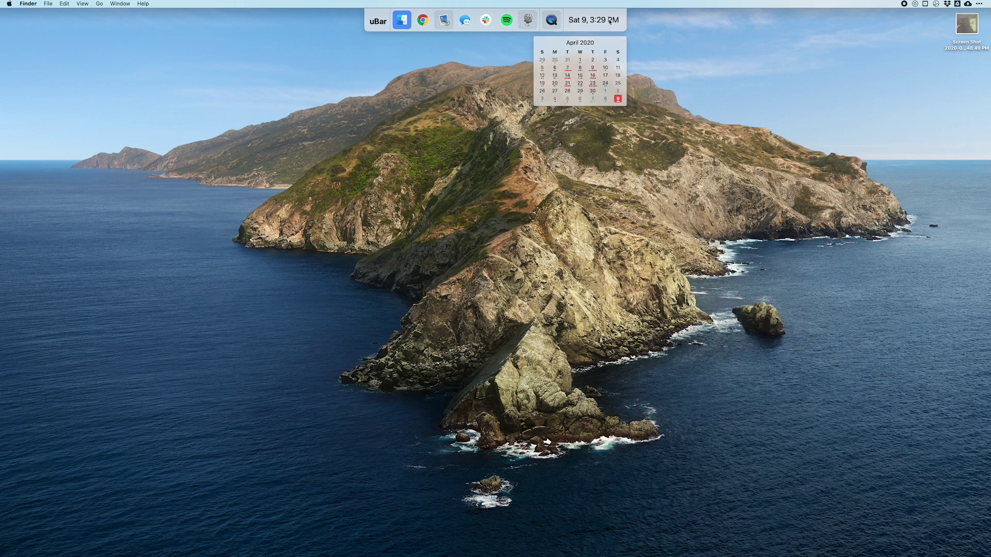
{"action": "right_click", "coordinate": [610, 32]}
{"action": "left_click", "coordinate": [621, 49]}
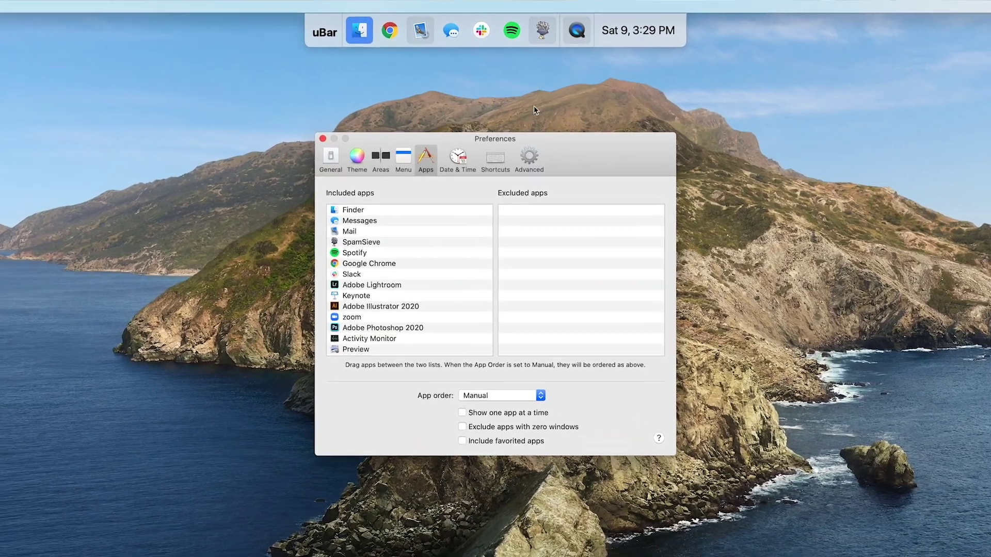
{"action": "left_click", "coordinate": [376, 113]}
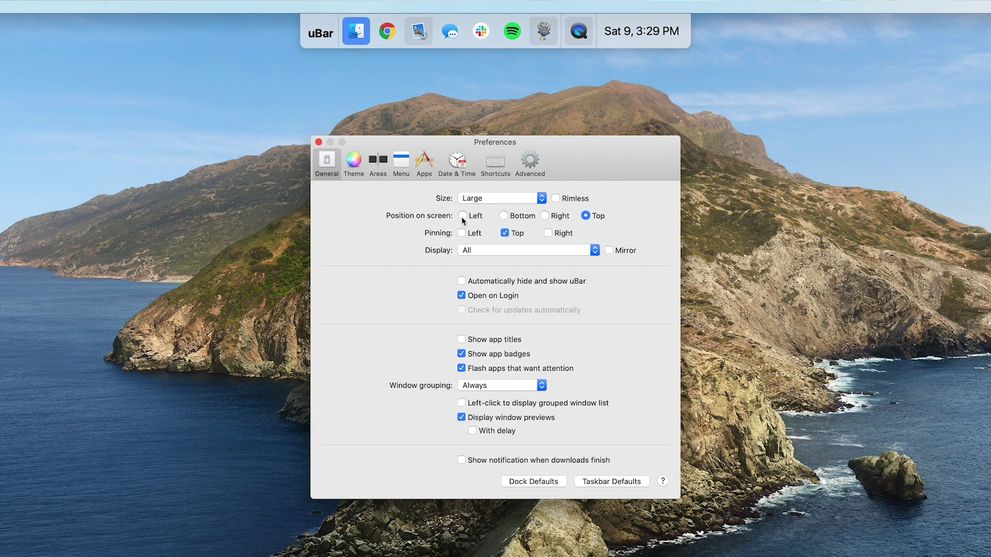
Preview the bar in the Small and Huge sizes, return it to Large, and toggle Rimless on and off
{"action": "left_click", "coordinate": [519, 198]}
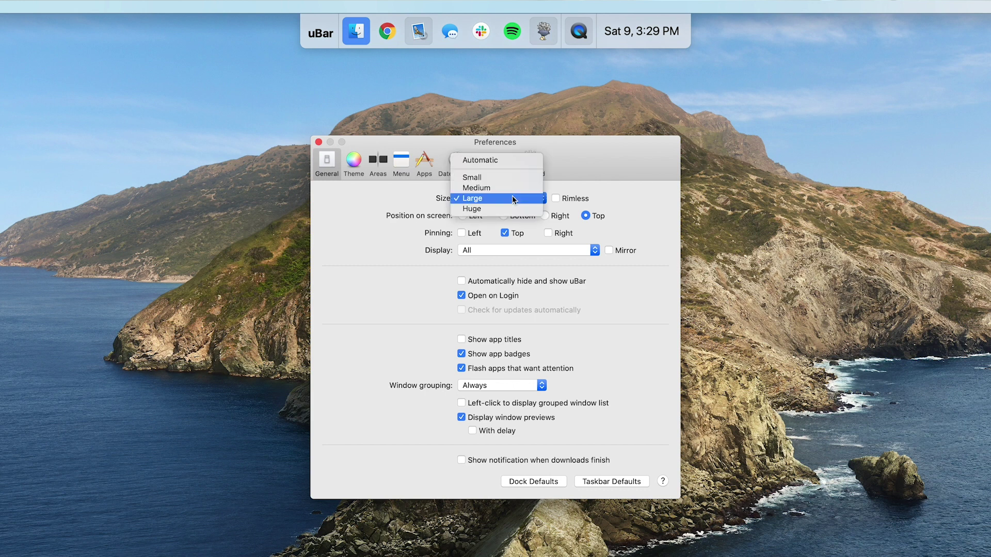
{"action": "left_click", "coordinate": [507, 178]}
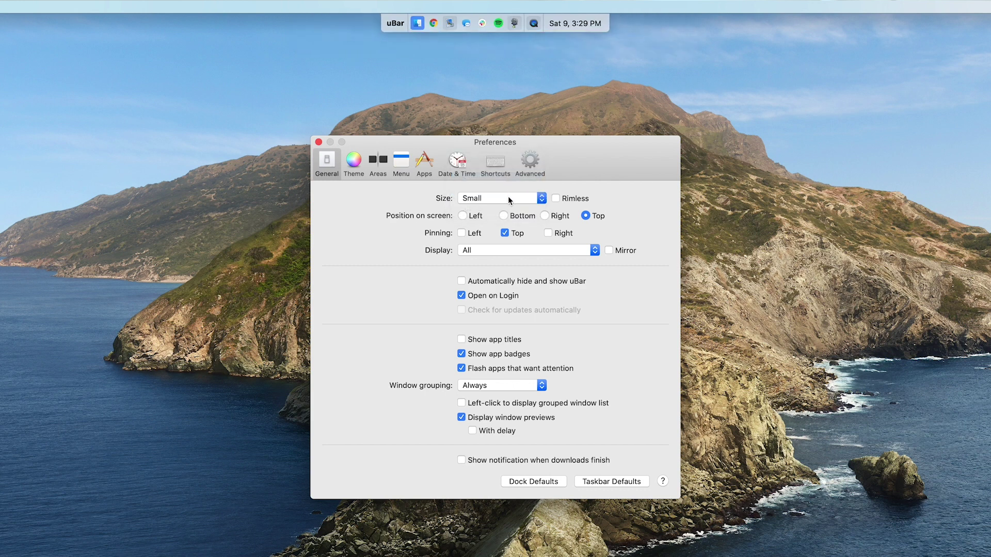
{"action": "left_click", "coordinate": [508, 198]}
{"action": "left_click", "coordinate": [492, 228]}
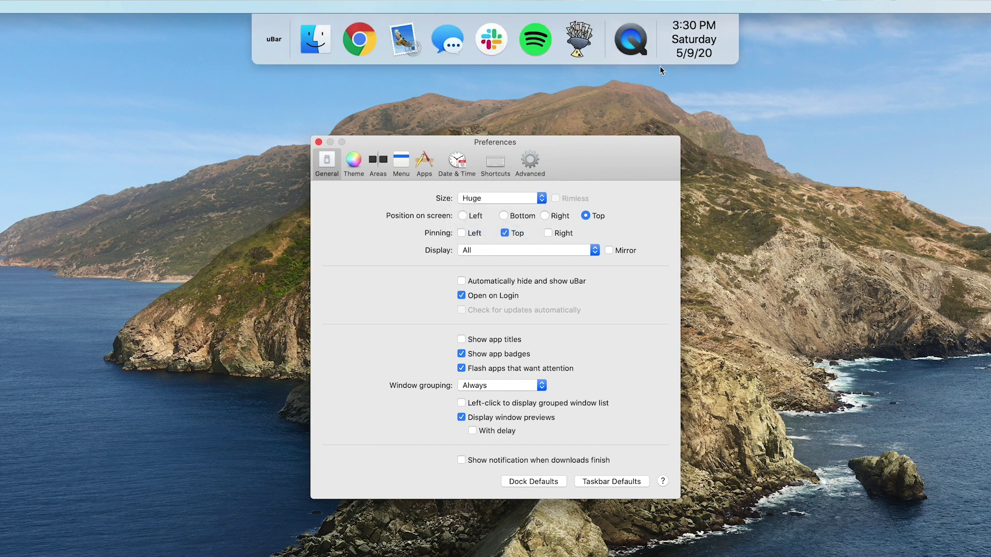
{"action": "left_click", "coordinate": [485, 195]}
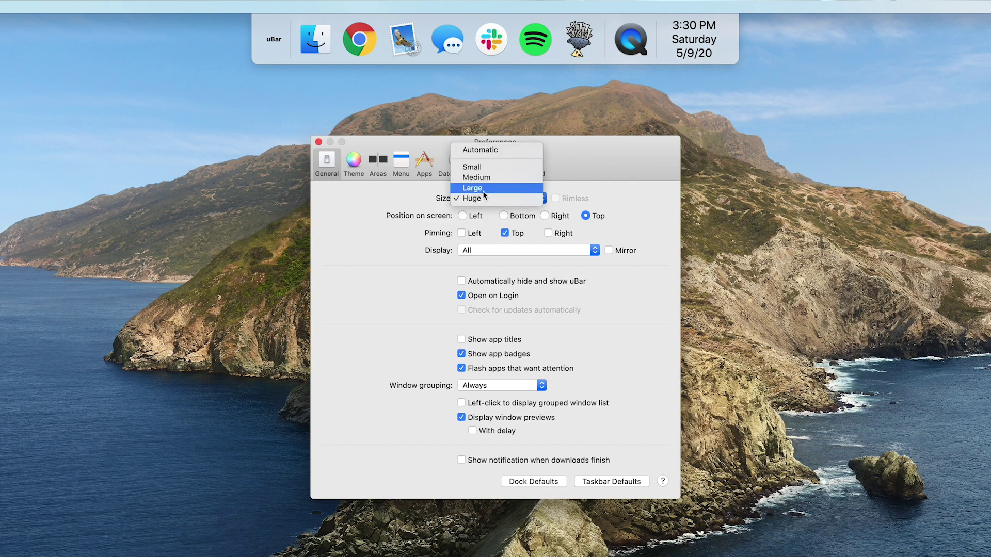
{"action": "left_click", "coordinate": [483, 188]}
{"action": "left_click", "coordinate": [566, 200]}
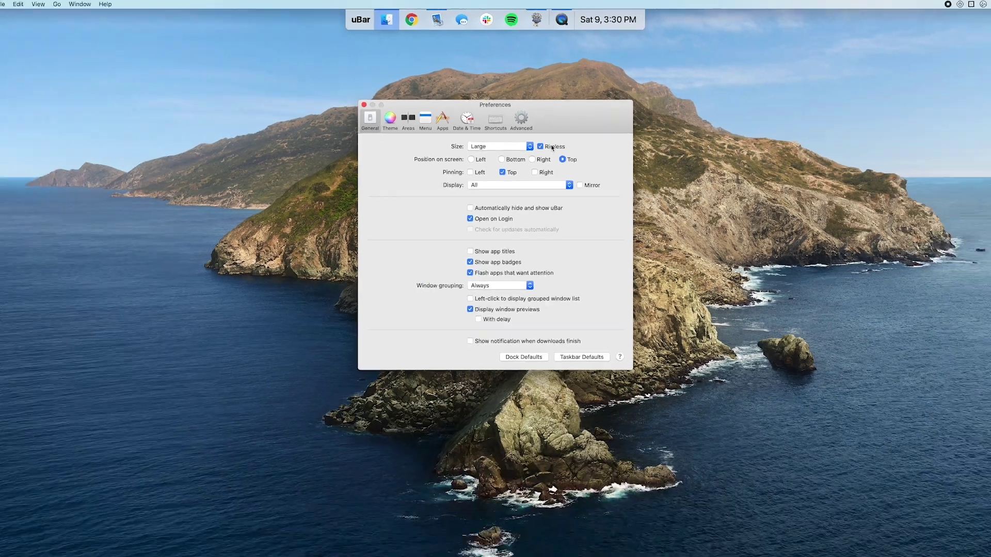
{"action": "left_click", "coordinate": [541, 148]}
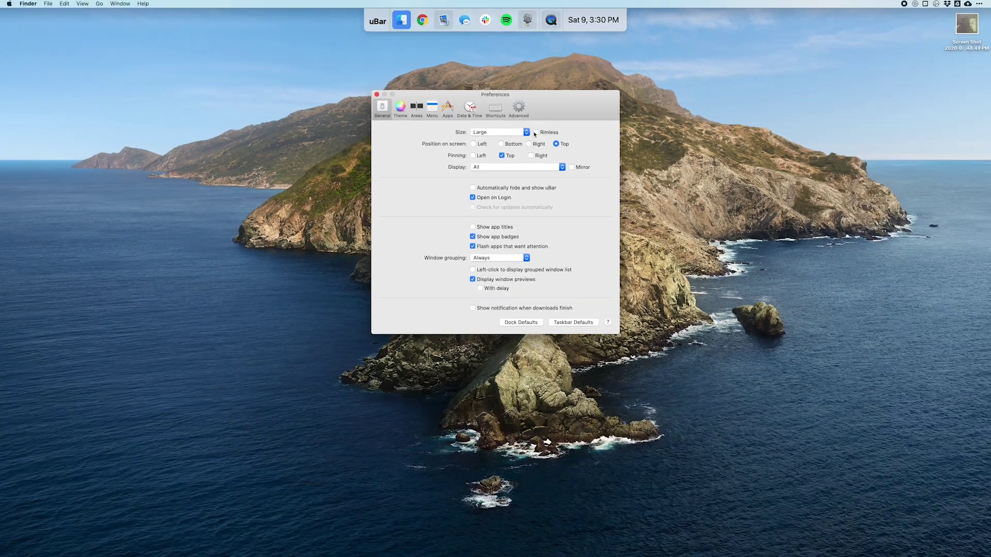
Preview the bar on the Left and Right edges of the screen and return its position to Top
{"action": "left_click", "coordinate": [478, 144]}
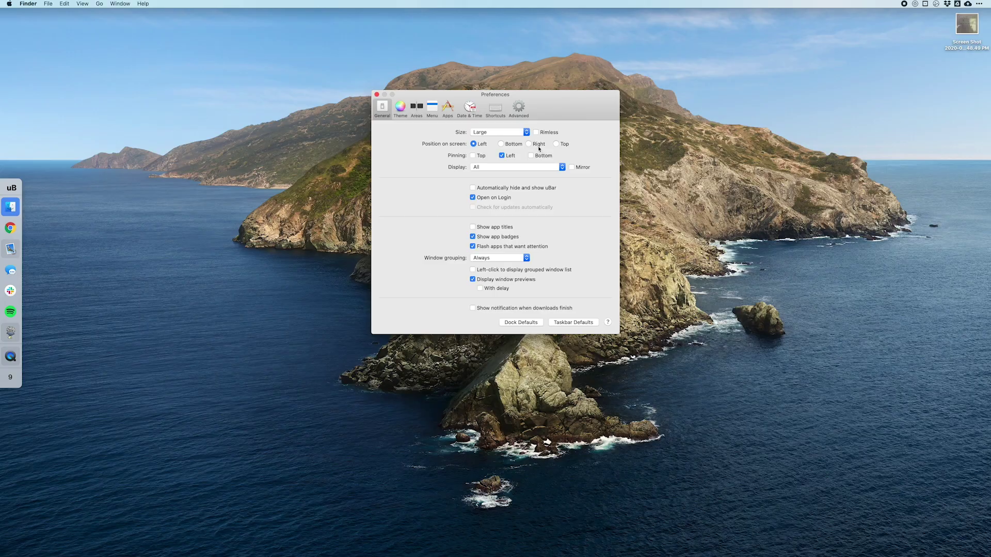
{"action": "left_click", "coordinate": [534, 145]}
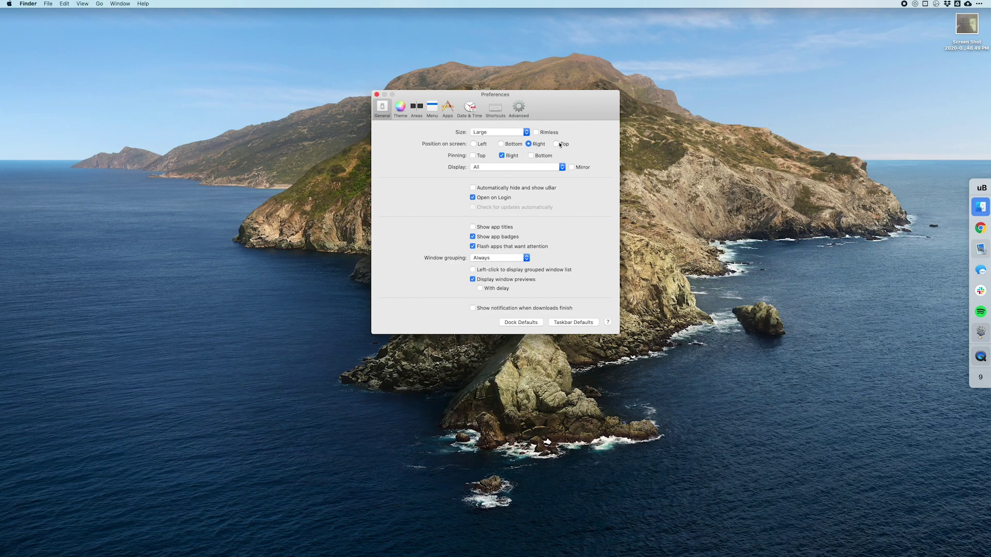
{"action": "left_click", "coordinate": [558, 145]}
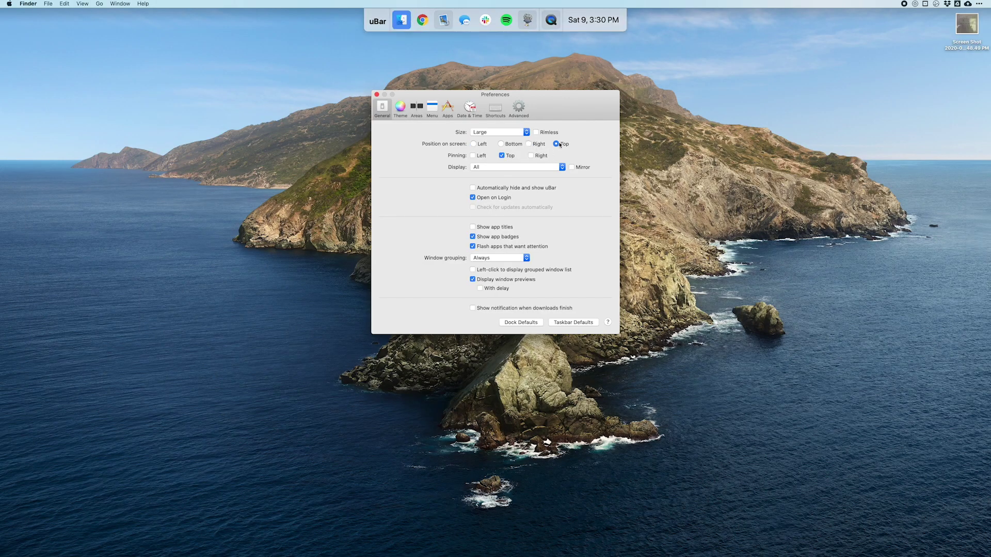
Pin the bar Left and Right, preview it at the Bottom, Left and Right screen edges, and return it to Top
{"action": "left_click", "coordinate": [472, 155]}
{"action": "left_click", "coordinate": [531, 156]}
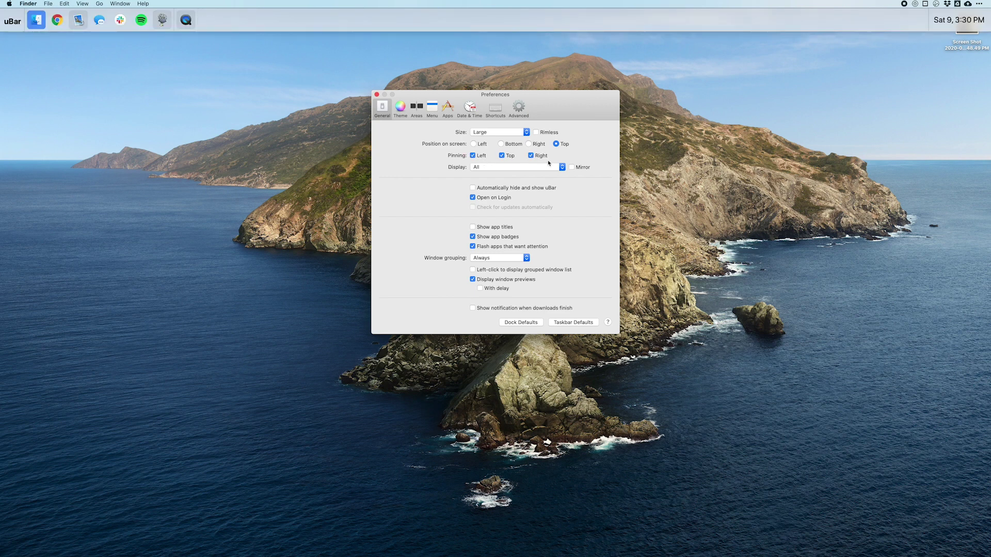
{"action": "left_click", "coordinate": [501, 144]}
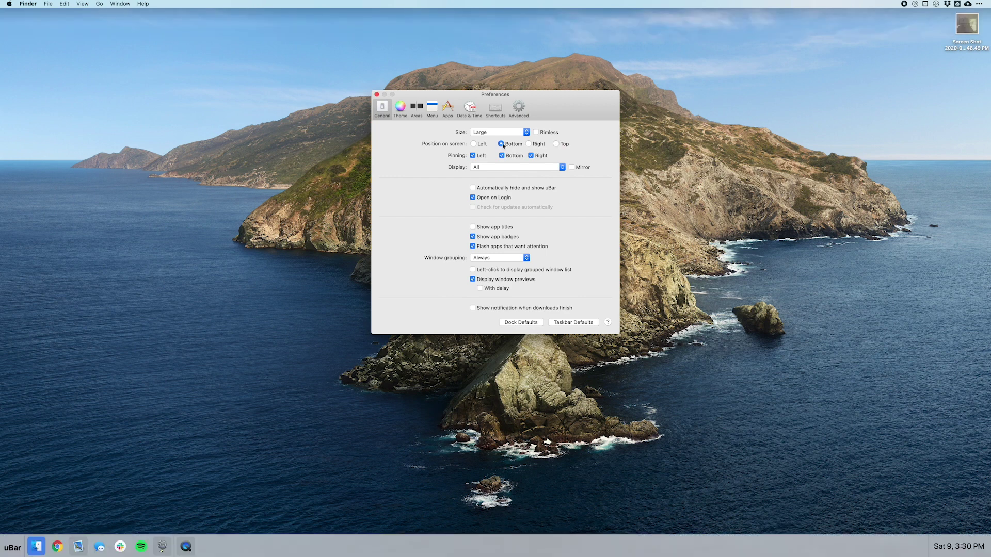
{"action": "left_click", "coordinate": [473, 144]}
{"action": "left_click", "coordinate": [528, 144]}
{"action": "left_click", "coordinate": [562, 144]}
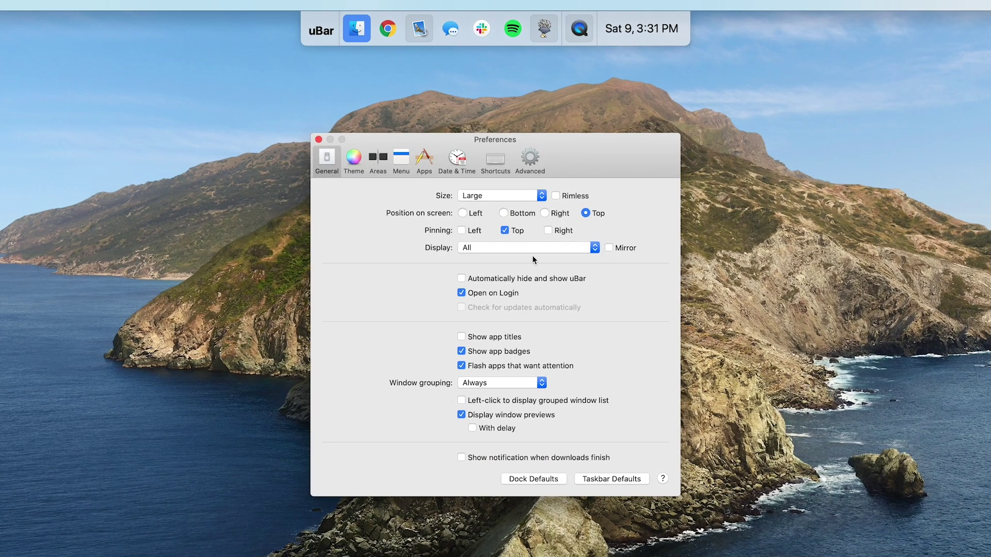
Try the option to automatically hide and show uBar, and turn it off again
{"action": "left_click", "coordinate": [550, 281]}
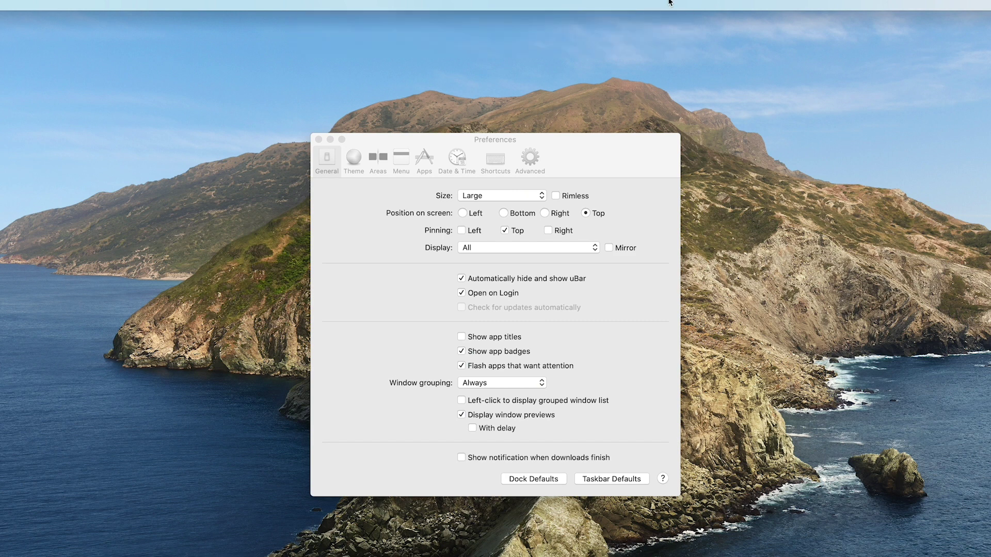
{"action": "left_click", "coordinate": [461, 278]}
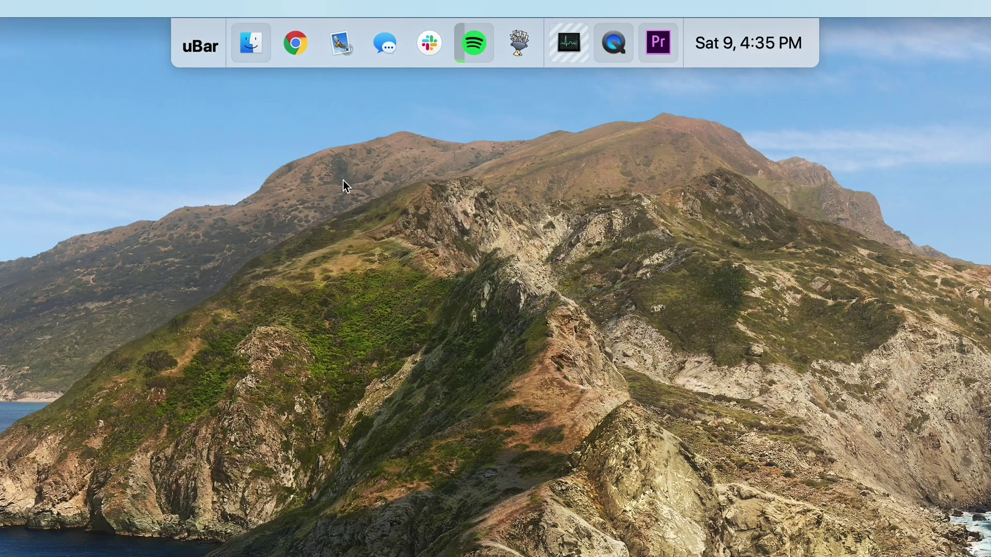
Bring up Activity Monitor and launch the Photos app by searching the launcher for "photo"
{"action": "key", "text": "super+Tab"}
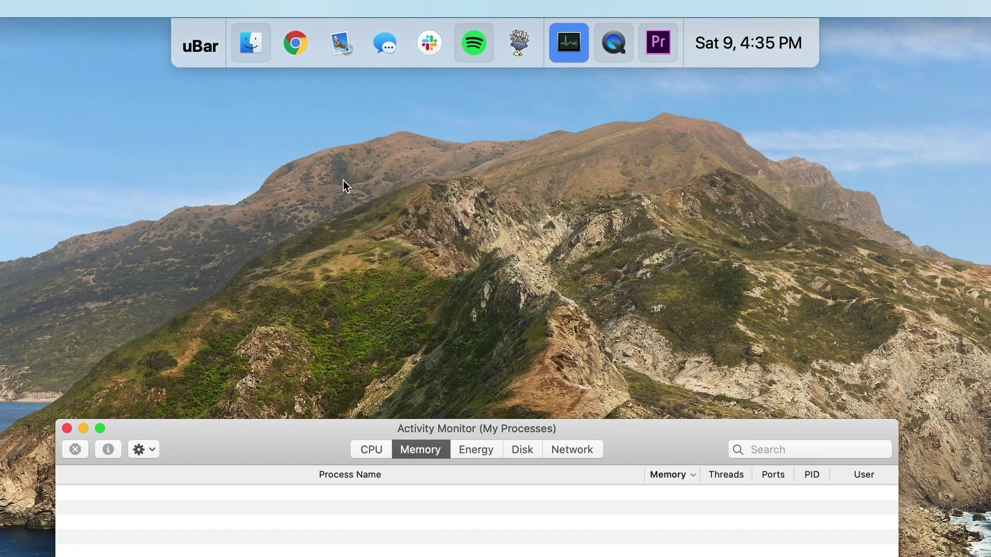
{"action": "key", "text": "alt+space"}
{"action": "type", "text": "photo"}
{"action": "key", "text": "Down"}
{"action": "key", "text": "Down"}
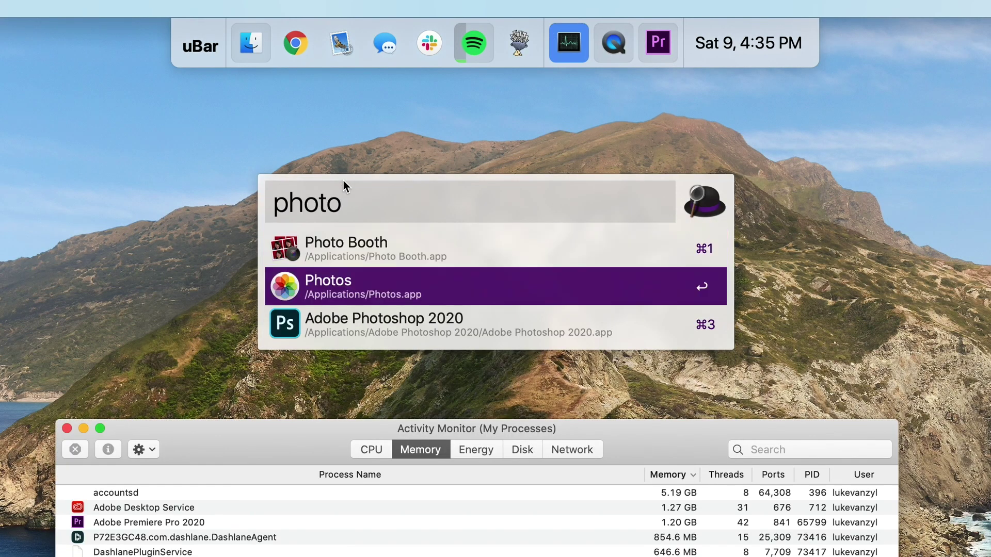
{"action": "key", "text": "Return"}
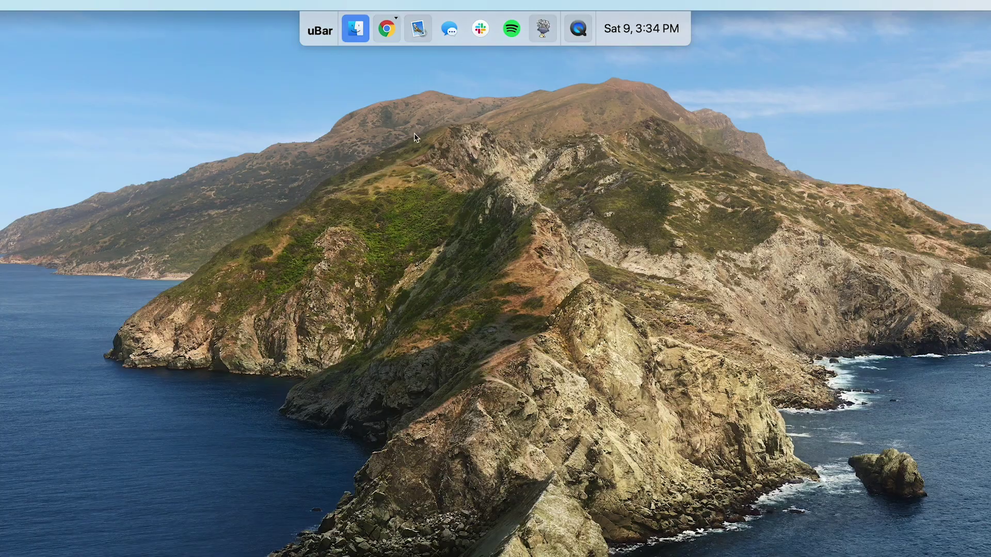
Bring up the YouTube window and the Video Ideas 2020 document using the bar's Chrome window previews
{"action": "mouse_move", "coordinate": [389, 35]}
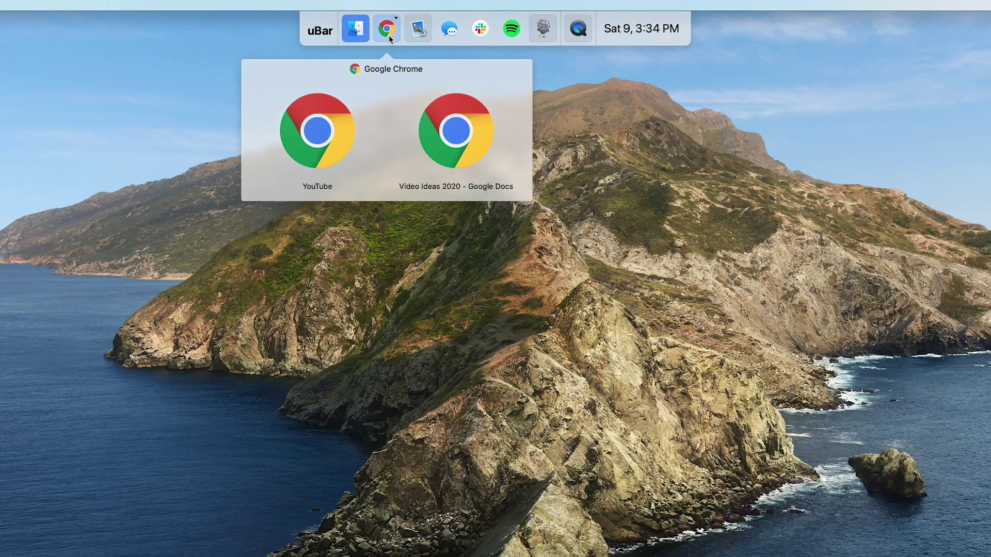
{"action": "left_click", "coordinate": [357, 138]}
{"action": "mouse_move", "coordinate": [386, 28]}
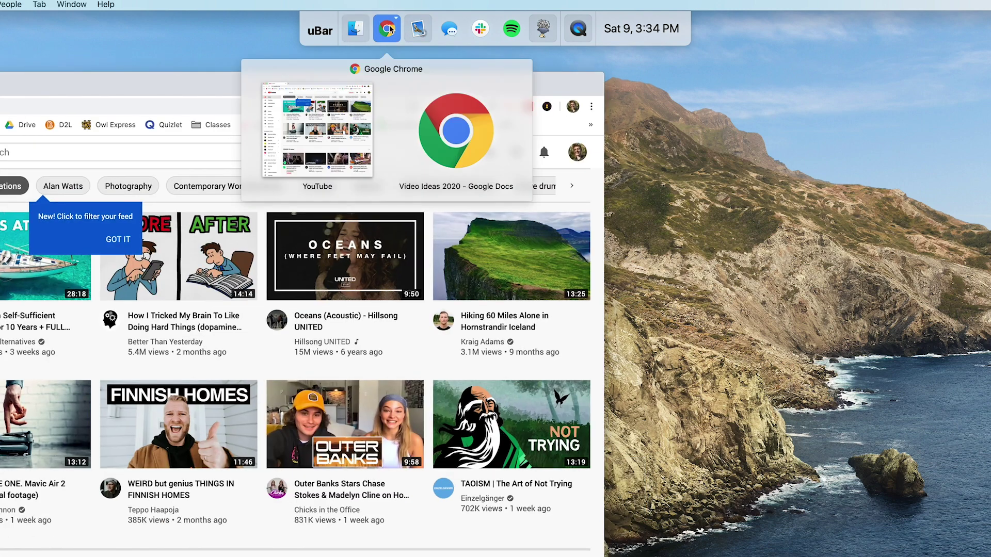
{"action": "left_click", "coordinate": [465, 140]}
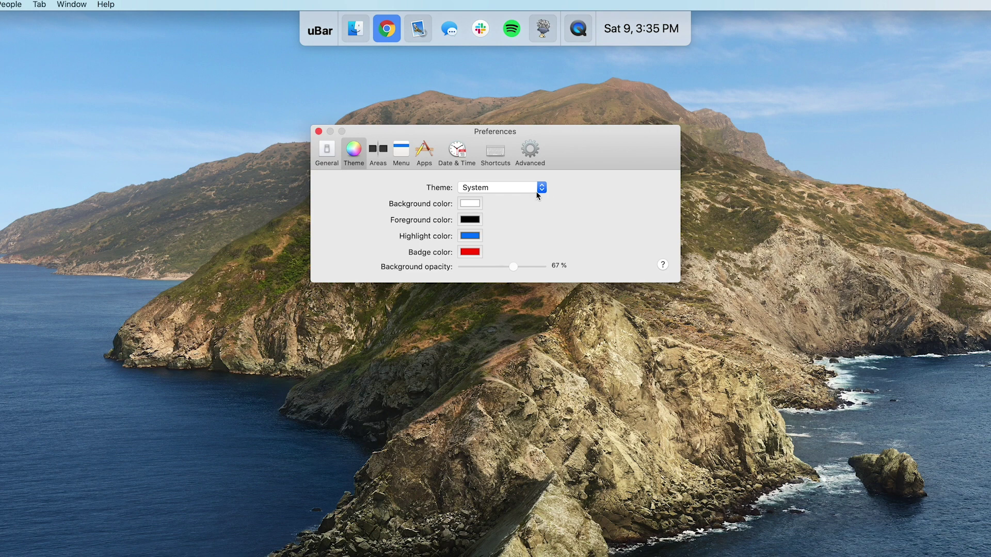
Preview several preset bar themes, including Light, and switch to a dark color scheme
{"action": "left_click", "coordinate": [540, 189]}
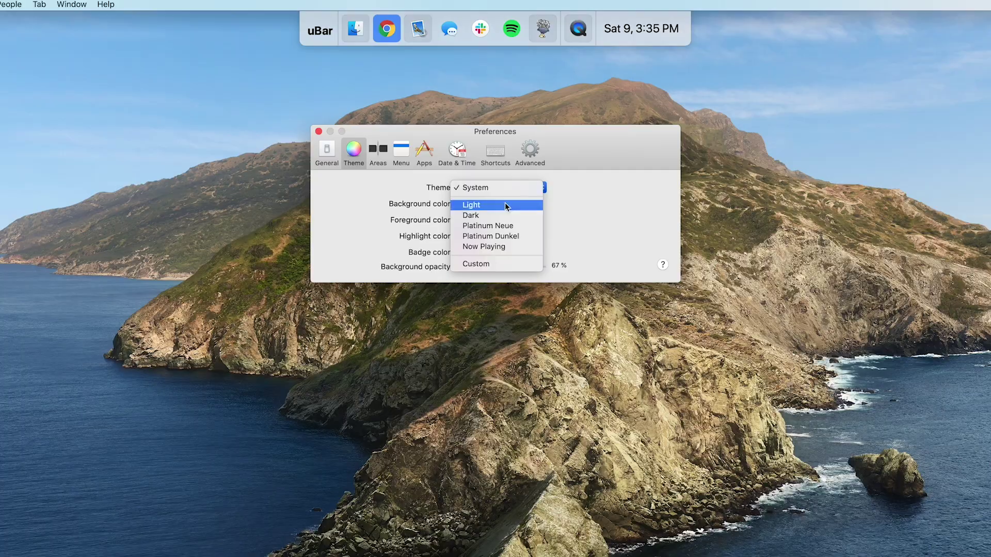
{"action": "left_click", "coordinate": [480, 196]}
{"action": "left_click", "coordinate": [483, 188]}
{"action": "left_click", "coordinate": [482, 202]}
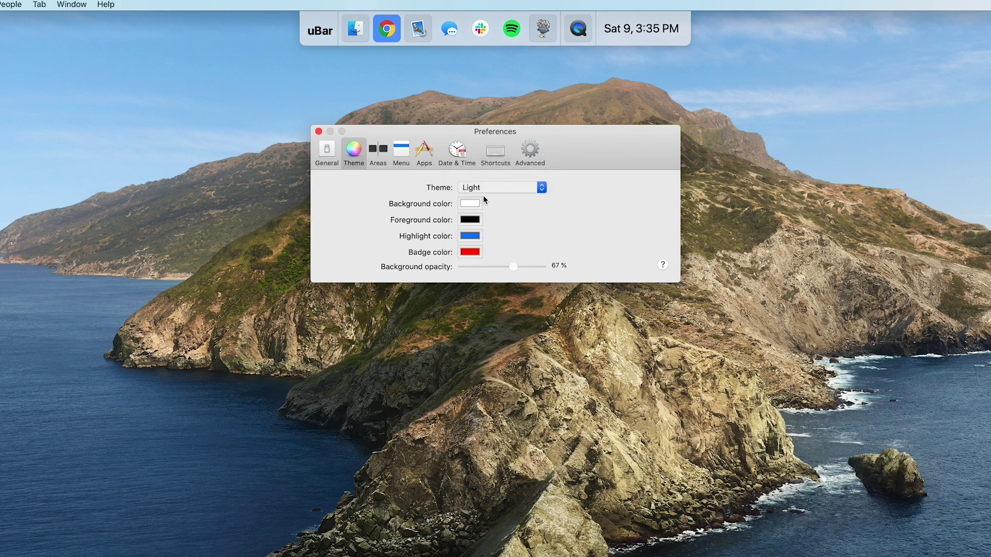
{"action": "left_click", "coordinate": [483, 190]}
{"action": "left_click", "coordinate": [484, 196]}
{"action": "left_click", "coordinate": [482, 187]}
{"action": "left_click", "coordinate": [479, 200]}
{"action": "left_click", "coordinate": [481, 188]}
{"action": "left_click", "coordinate": [476, 216]}
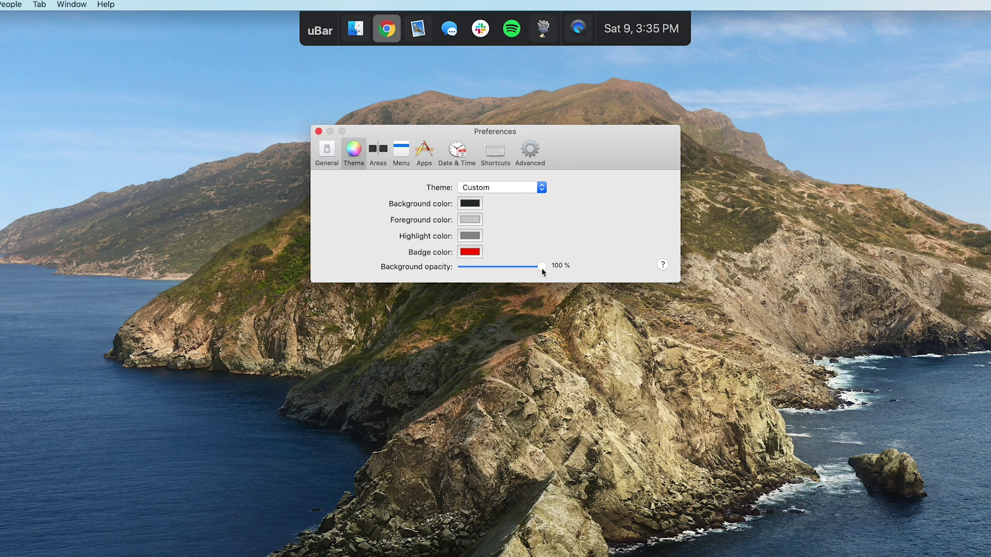
Lower the bar's background opacity to 5 % and raise it back to 100 %
{"action": "left_click_drag", "start_coordinate": [539, 267], "coordinate": [425, 269]}
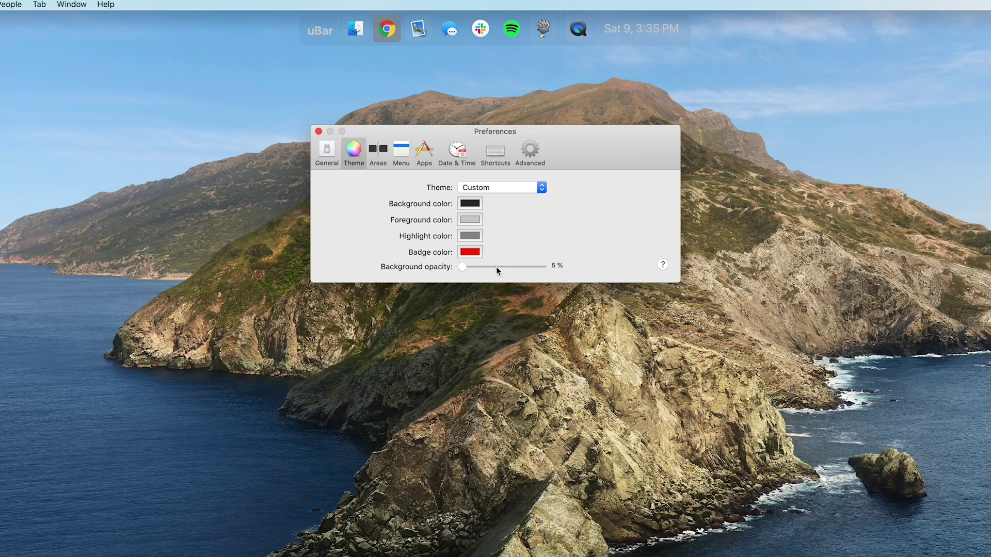
{"action": "left_click_drag", "start_coordinate": [496, 267], "coordinate": [576, 266]}
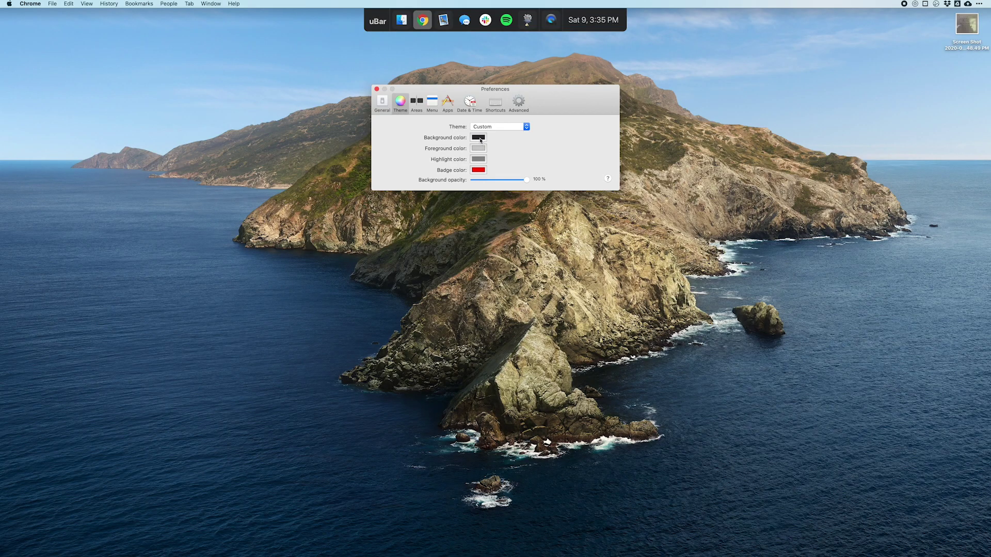
Open the custom theme's background color for editing, leave it, and restore the System theme
{"action": "left_click", "coordinate": [478, 138]}
{"action": "left_click_drag", "start_coordinate": [374, 290], "coordinate": [483, 210]}
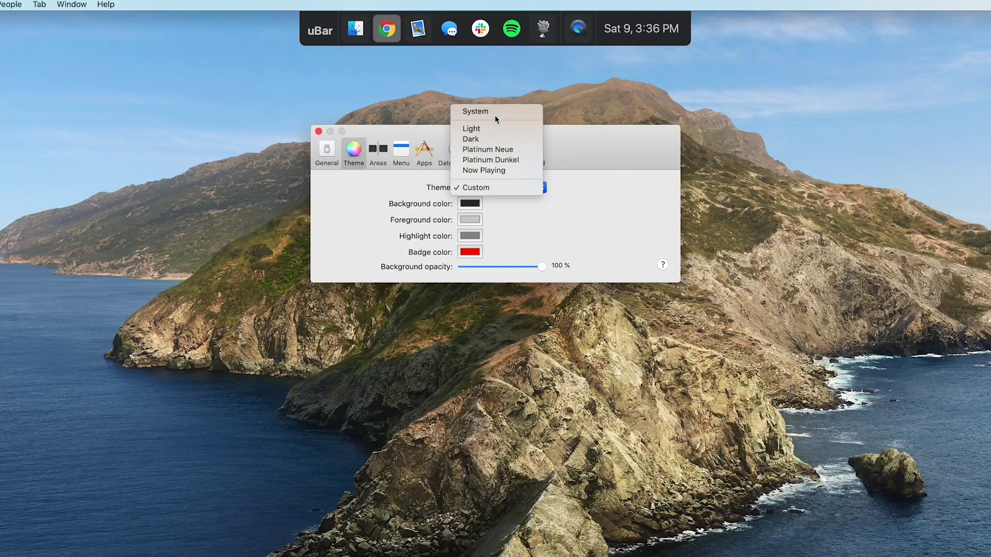
{"action": "left_click", "coordinate": [494, 114]}
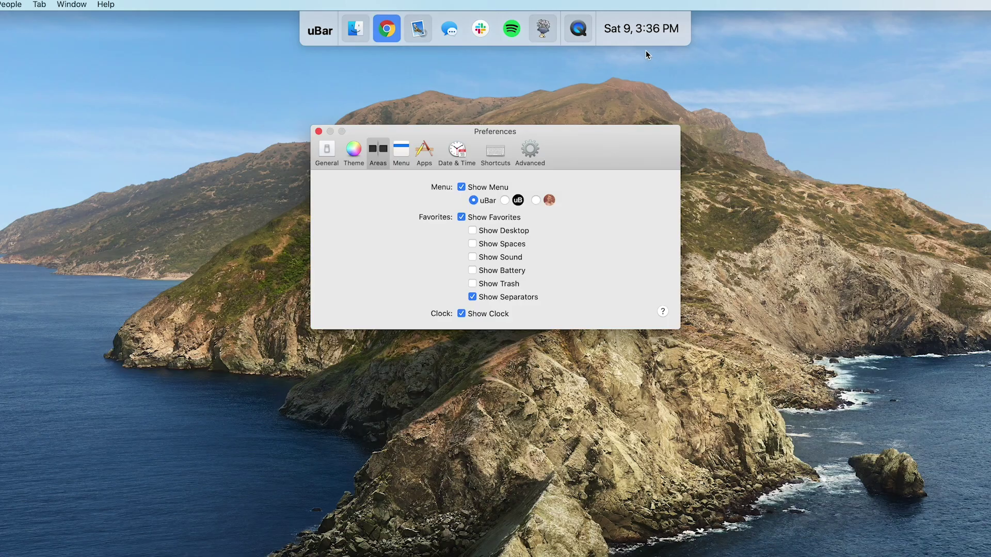
Show the monthly calendar from the bar's clock, open the Calendar app from it, and close the Calendar window
{"action": "left_click", "coordinate": [649, 39]}
{"action": "left_click", "coordinate": [647, 35]}
{"action": "left_click", "coordinate": [661, 32]}
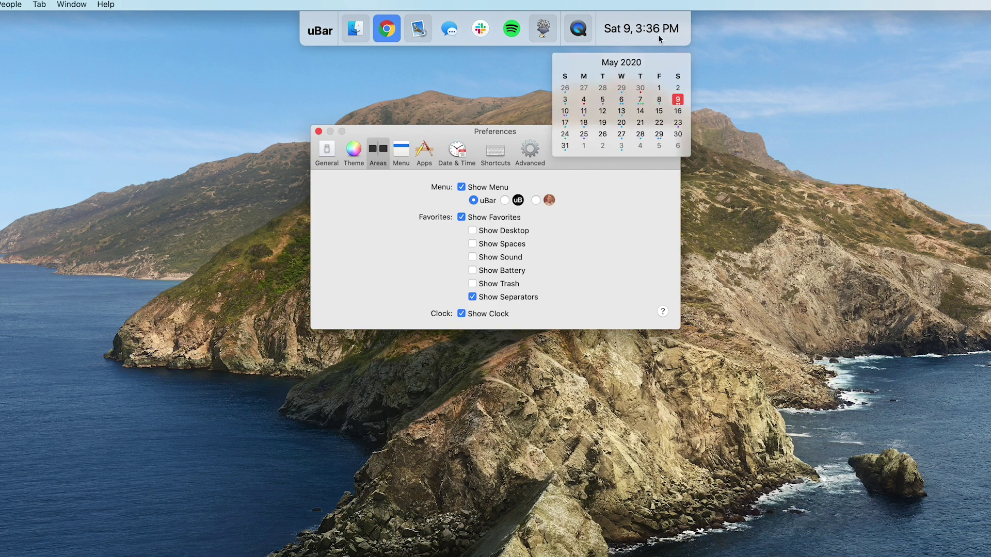
{"action": "left_click", "coordinate": [658, 35]}
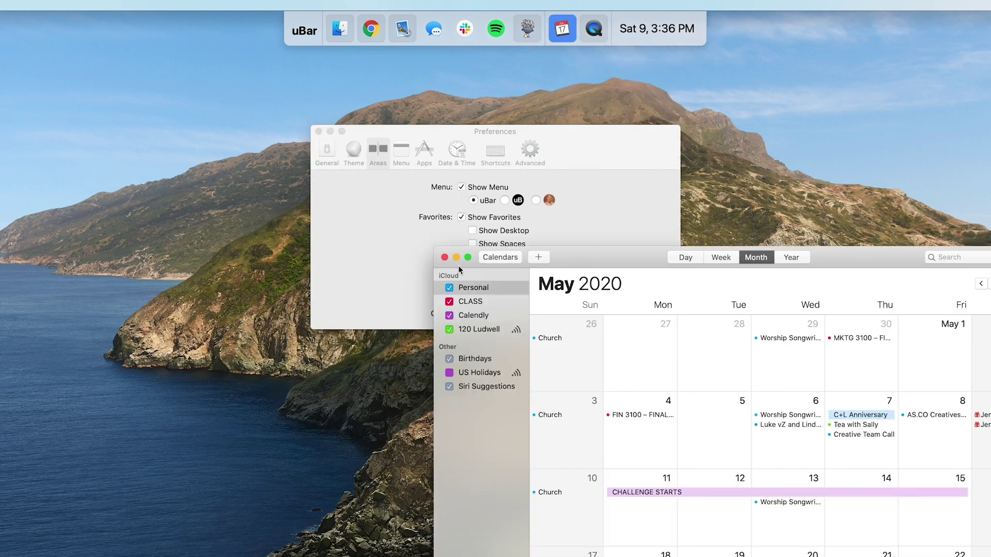
{"action": "left_click", "coordinate": [445, 258]}
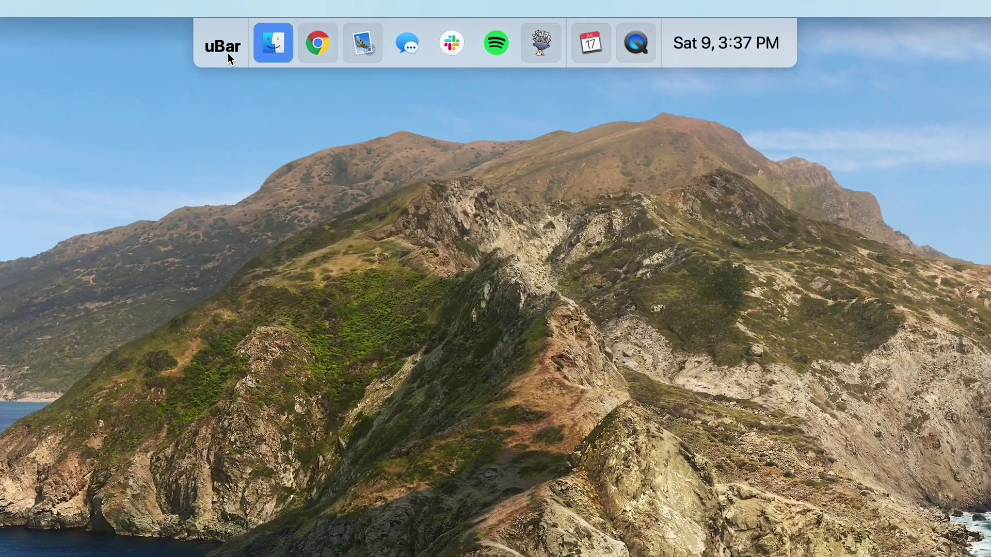
Open the uBar menu and show its System Preferences submenu
{"action": "left_click", "coordinate": [227, 53]}
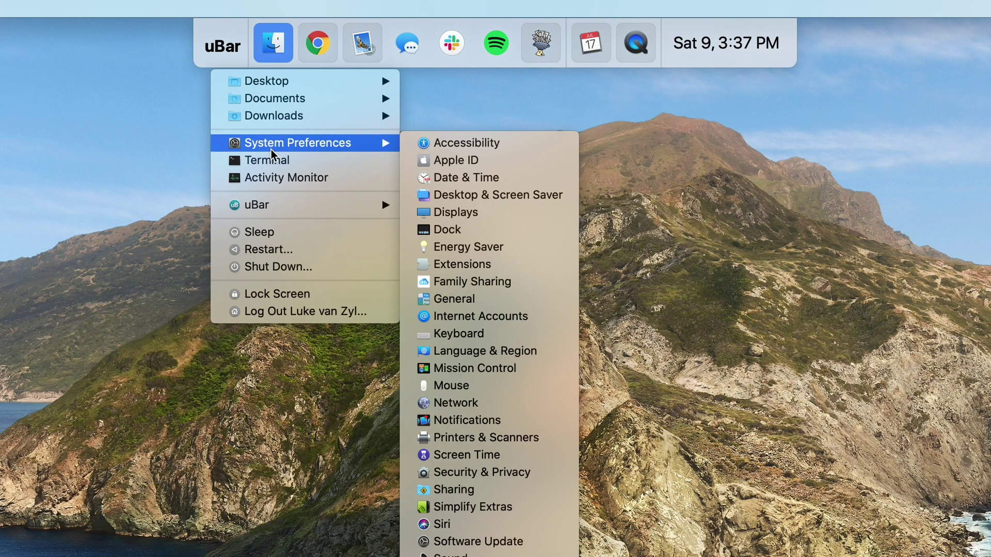
{"action": "mouse_move", "coordinate": [357, 144]}
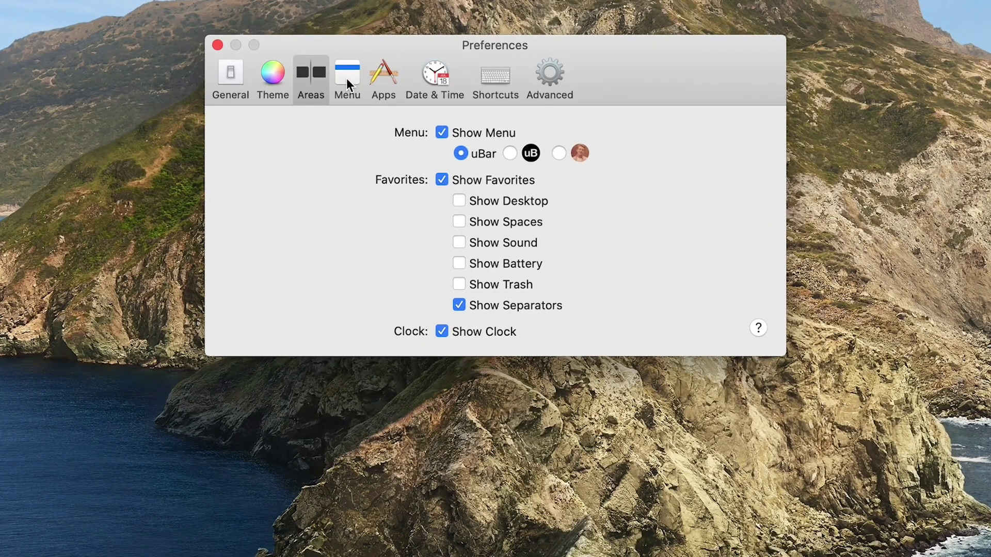
Show the uBar menu's preferences and open the file chooser for adding a folder or application to its list
{"action": "left_click", "coordinate": [346, 79]}
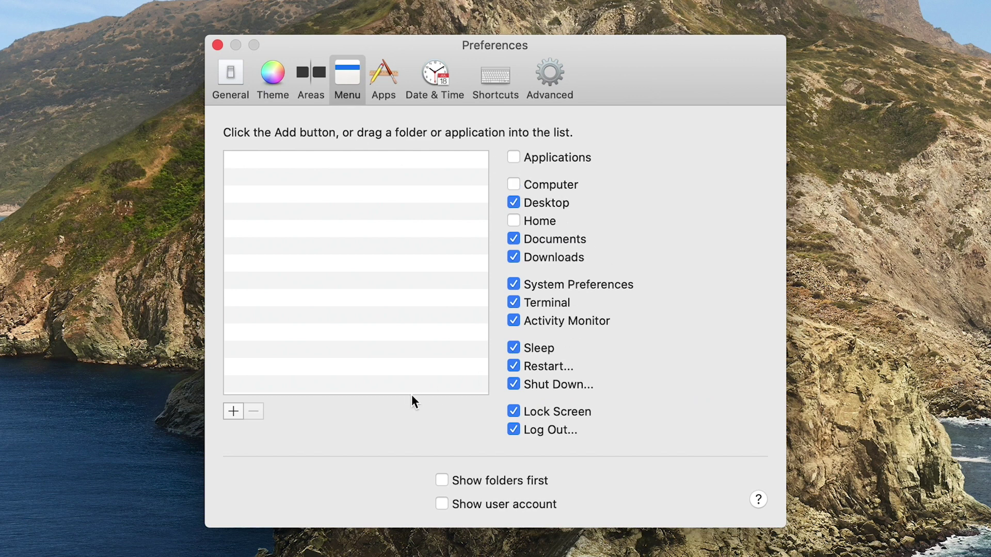
{"action": "left_click", "coordinate": [233, 411]}
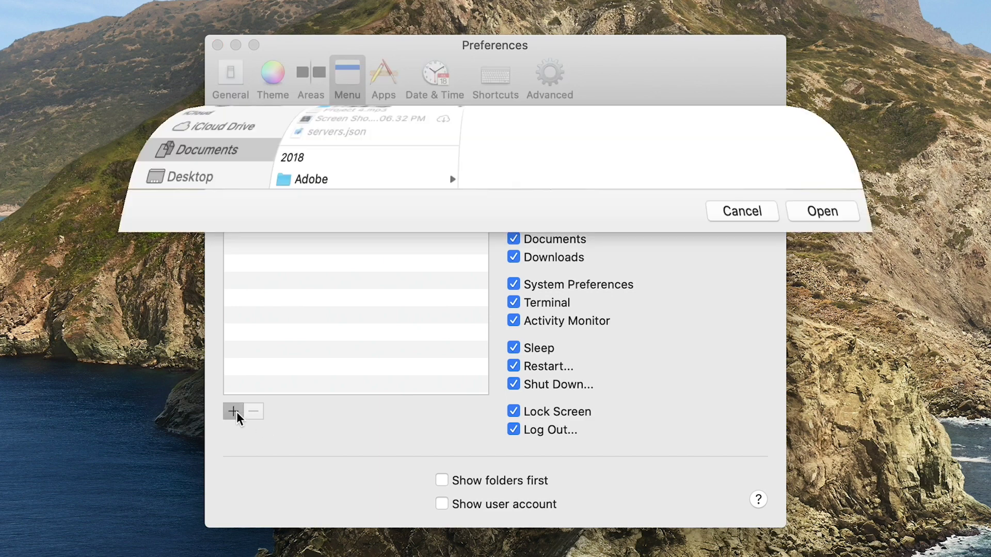
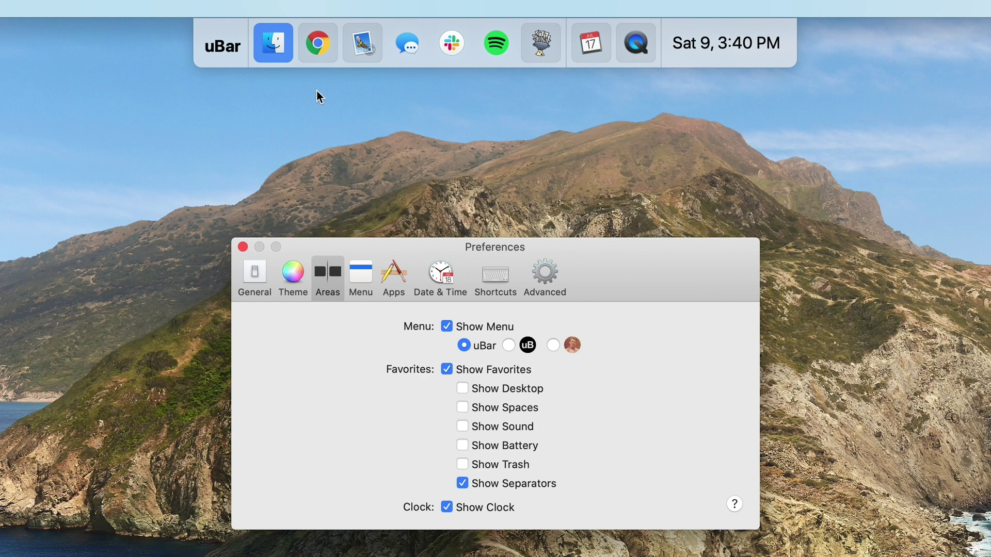
Show Google Chrome's options in the bar, move its icon one place forward, and move it back again
{"action": "right_click", "coordinate": [317, 48]}
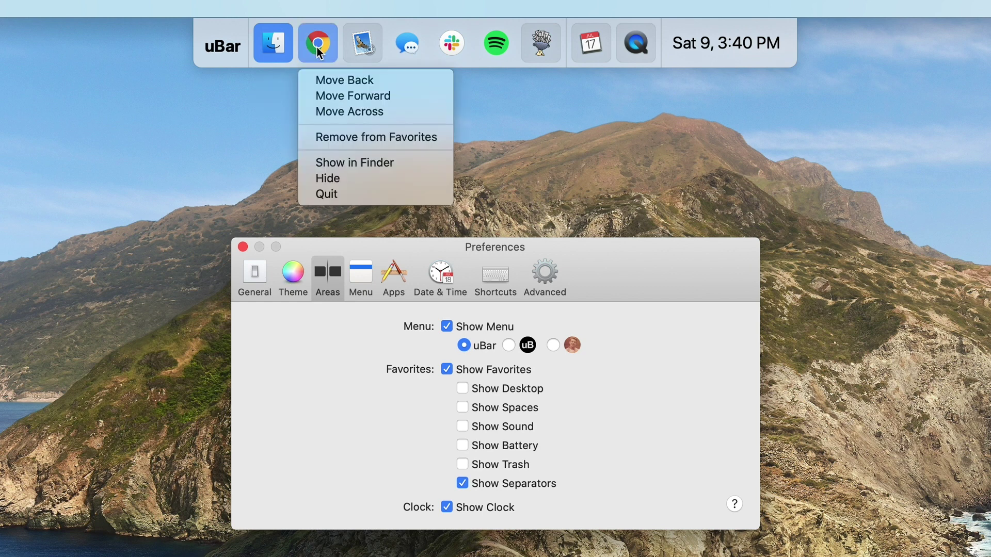
{"action": "left_click", "coordinate": [374, 138]}
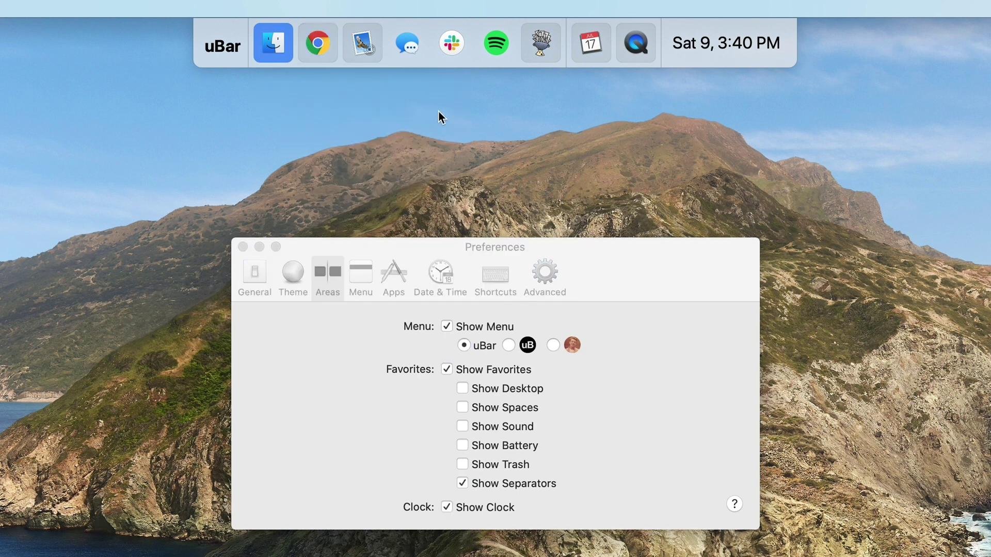
{"action": "right_click", "coordinate": [326, 51]}
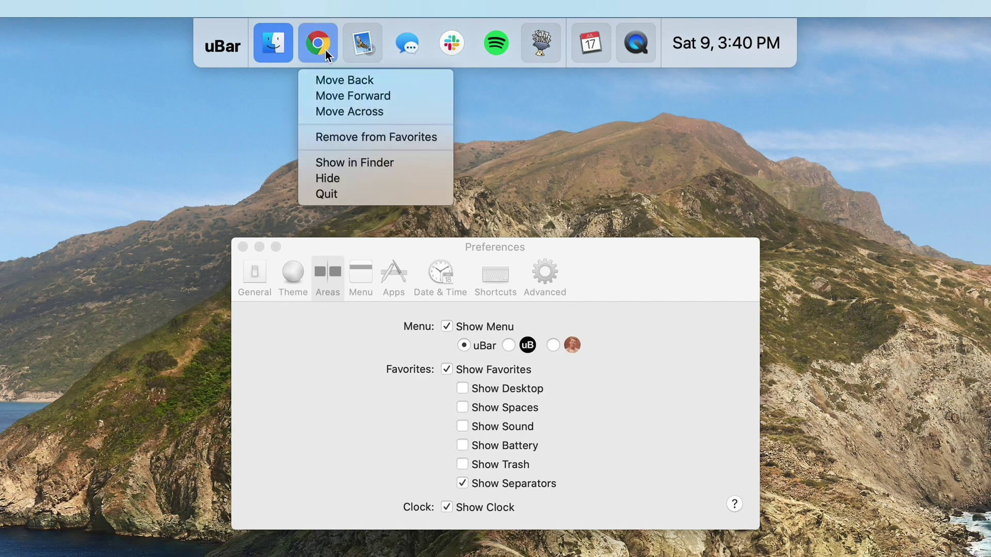
{"action": "left_click", "coordinate": [383, 107]}
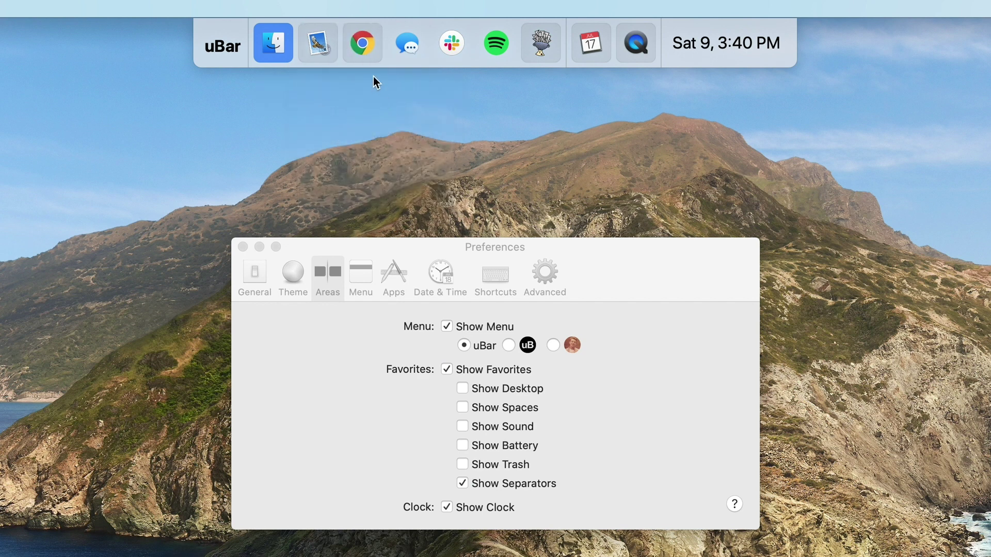
{"action": "right_click", "coordinate": [363, 46]}
{"action": "left_click", "coordinate": [375, 79]}
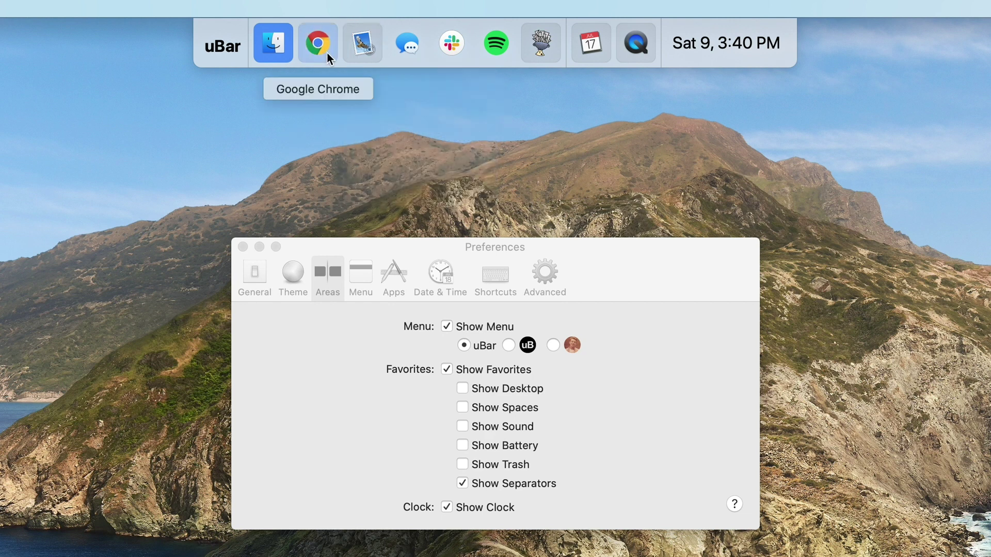
Turn off the favorites area of the bar and quit Calendar and Mail from their bar icons
{"action": "left_click", "coordinate": [622, 289]}
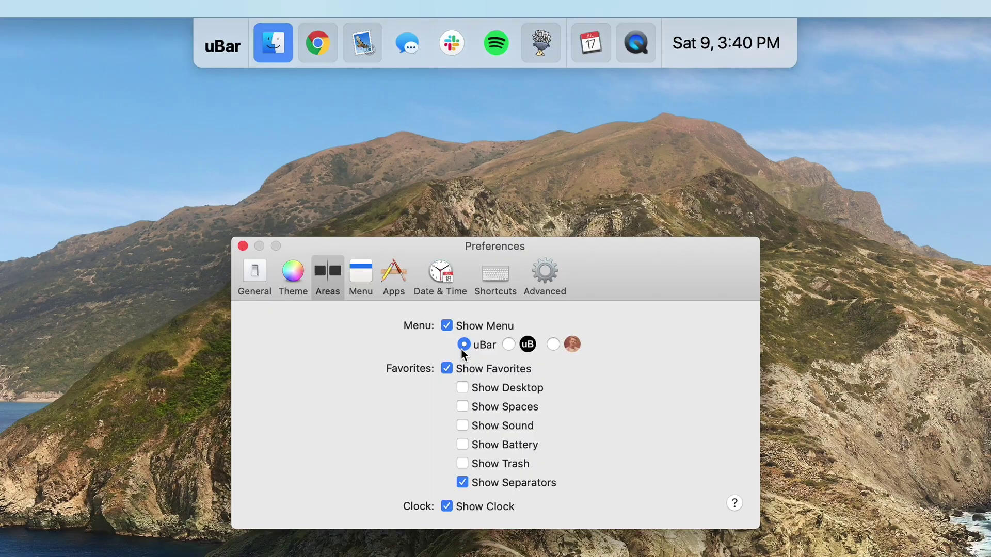
{"action": "left_click", "coordinate": [462, 368]}
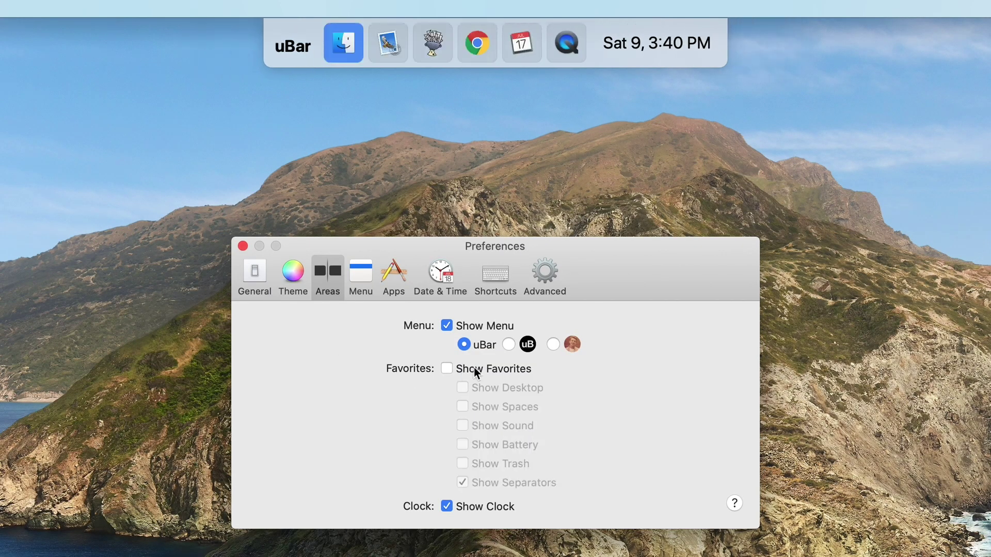
{"action": "right_click", "coordinate": [521, 44]}
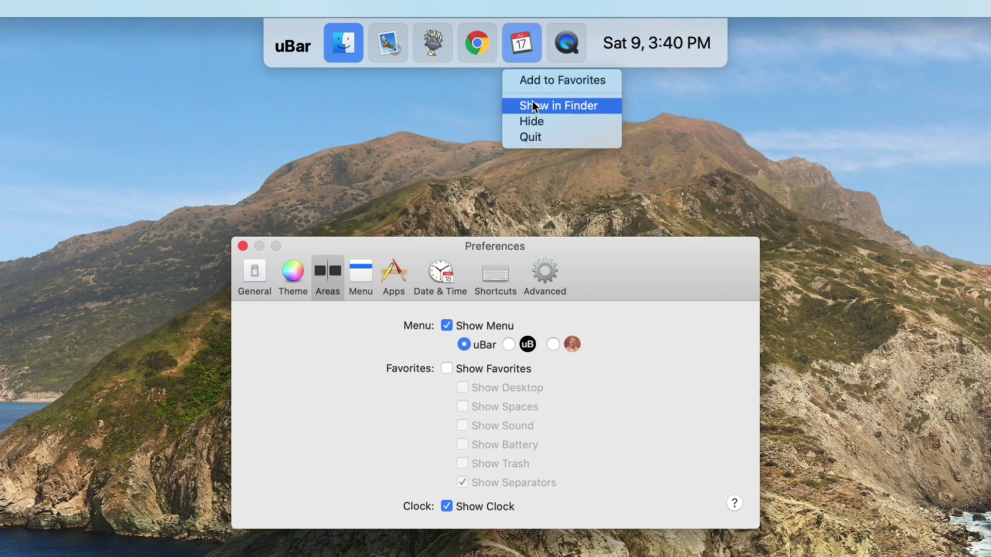
{"action": "left_click", "coordinate": [531, 136]}
{"action": "right_click", "coordinate": [412, 52]}
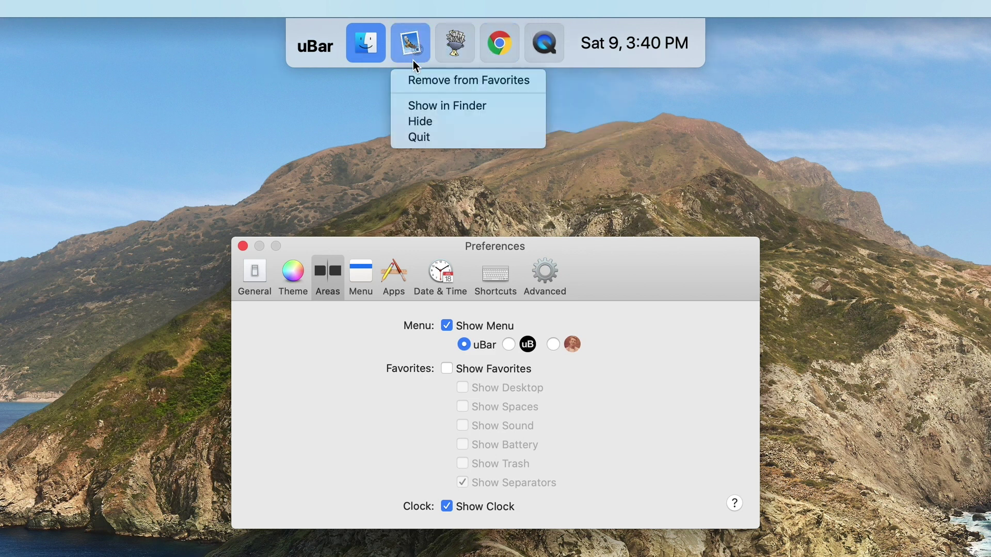
{"action": "left_click", "coordinate": [442, 139]}
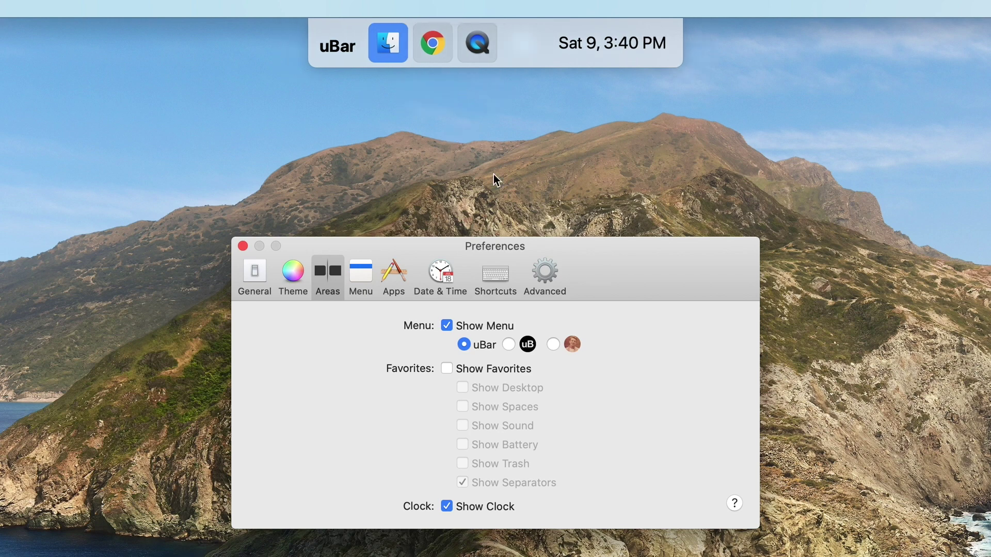
Turn the favorites area back on, enable its Desktop item, and use that item to reveal the desktop
{"action": "left_click", "coordinate": [511, 368]}
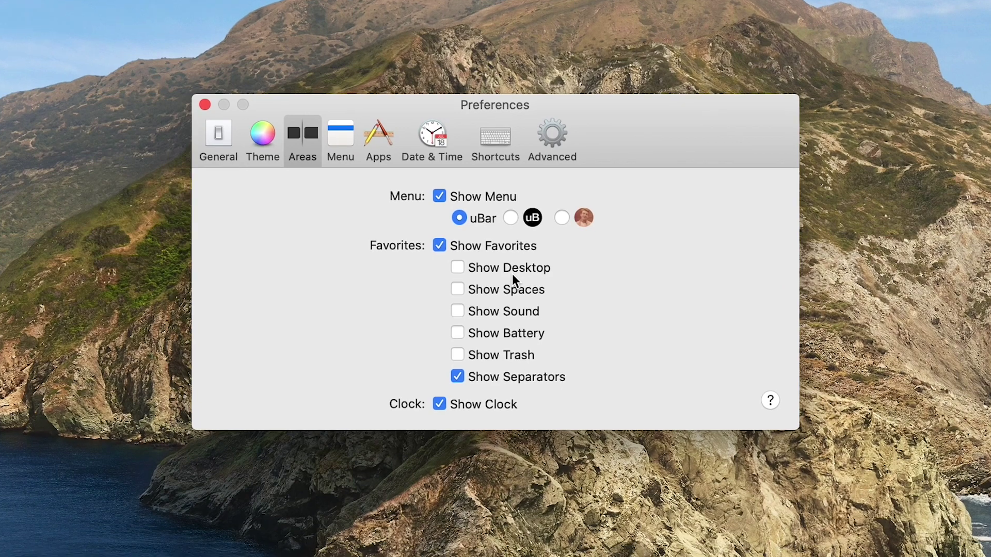
{"action": "left_click", "coordinate": [512, 273]}
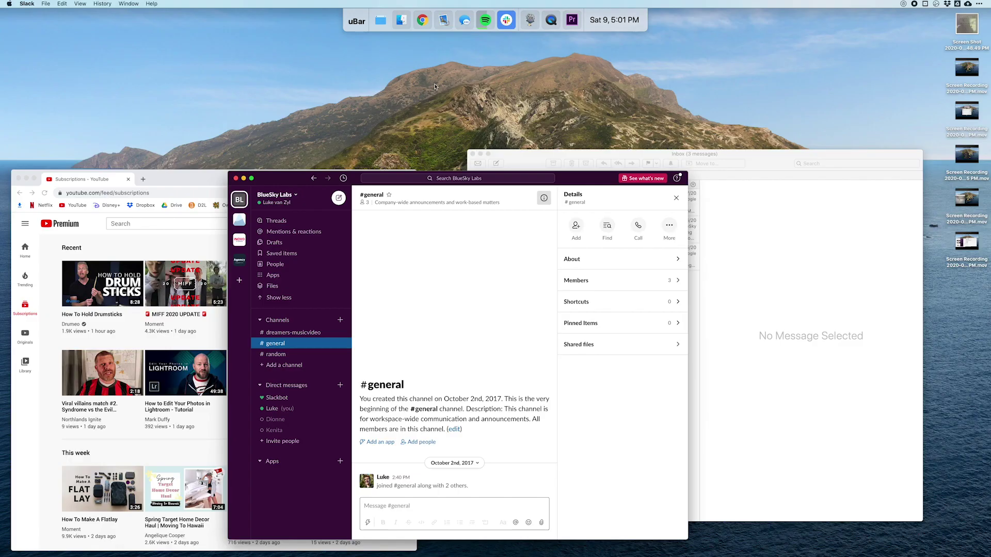
{"action": "left_click", "coordinate": [376, 19]}
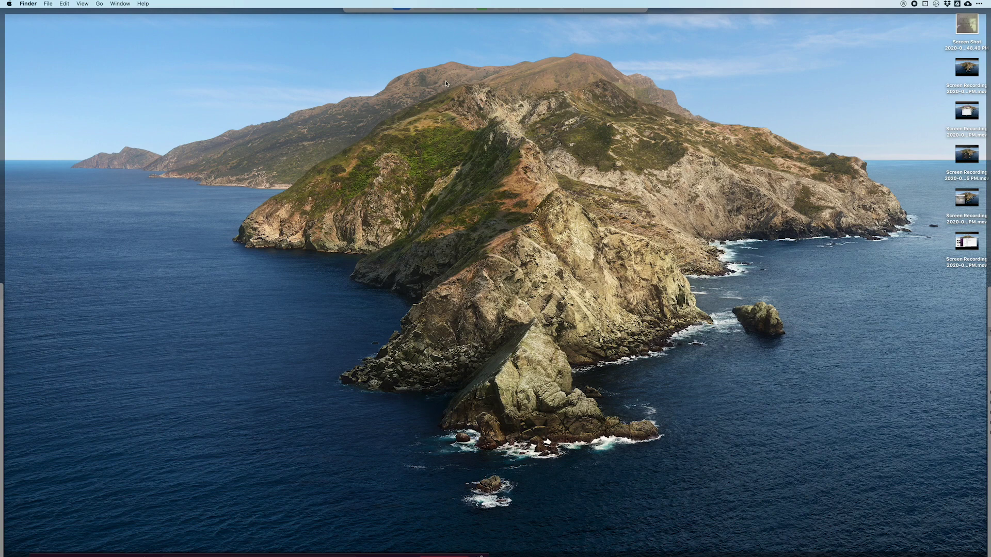
{"action": "left_click", "coordinate": [519, 21]}
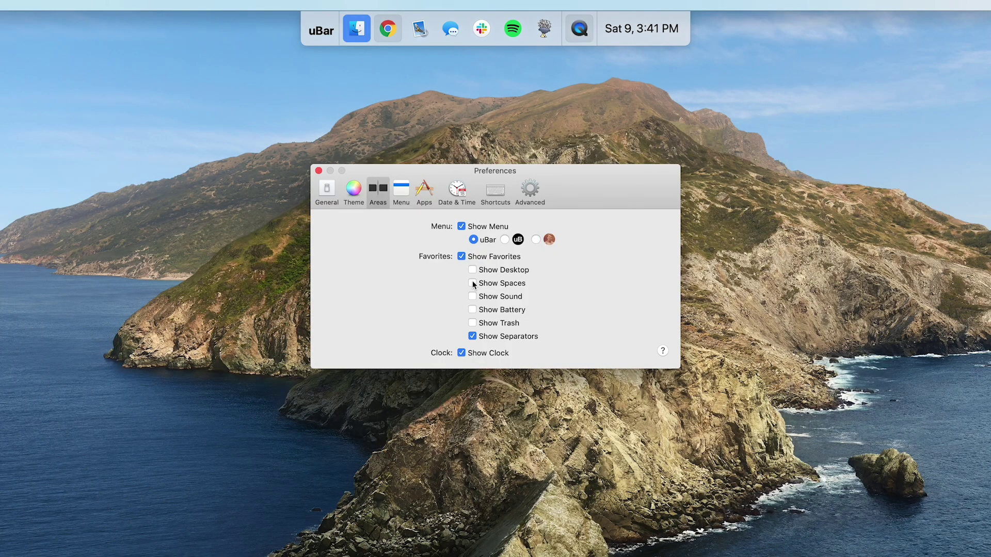
Add the Spaces item to the bar, try it, and remove it again
{"action": "left_click", "coordinate": [473, 282]}
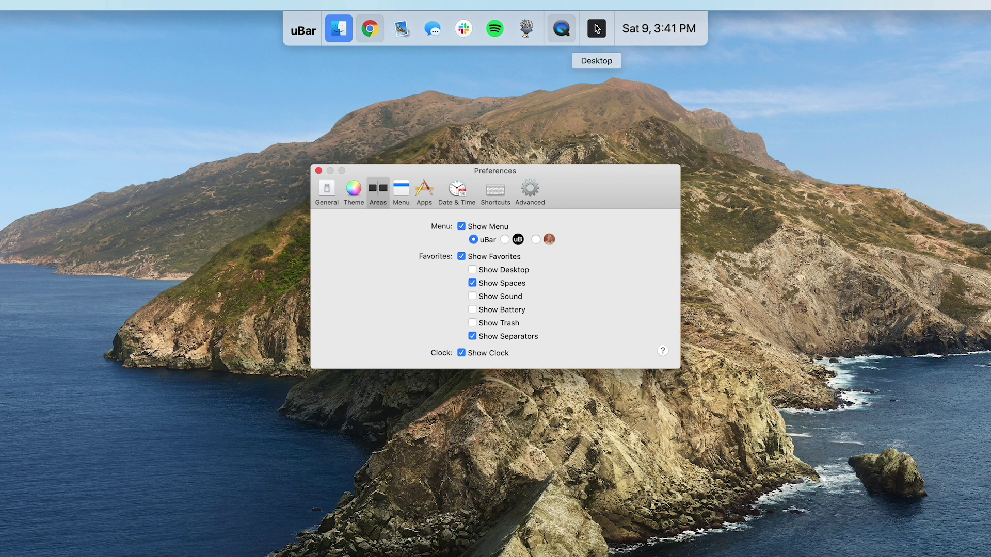
{"action": "left_click", "coordinate": [597, 29]}
{"action": "left_click", "coordinate": [495, 276]}
{"action": "left_click", "coordinate": [493, 283]}
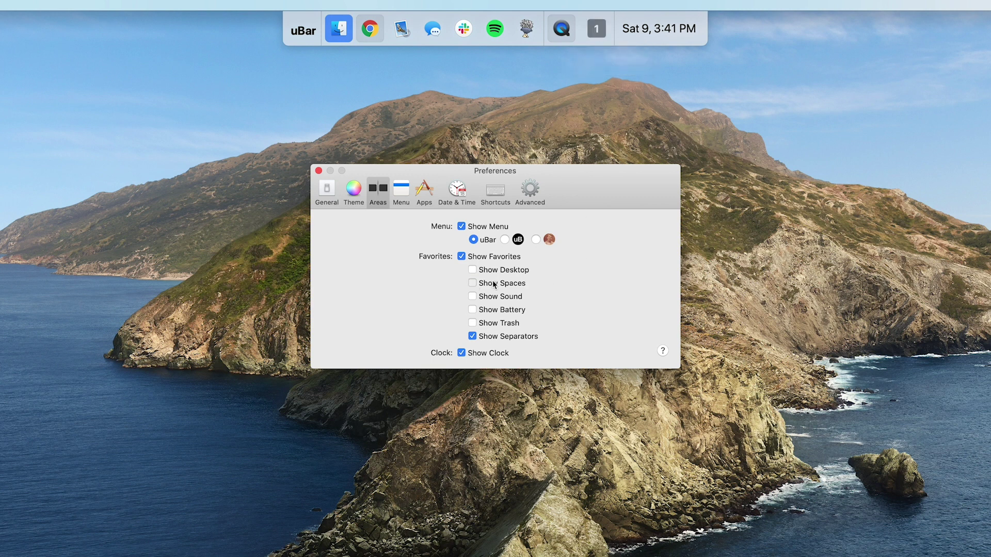
Switch the Trash item on and off again, and hide the bar's clock and bring it back
{"action": "left_click", "coordinate": [499, 324]}
{"action": "left_click", "coordinate": [499, 325]}
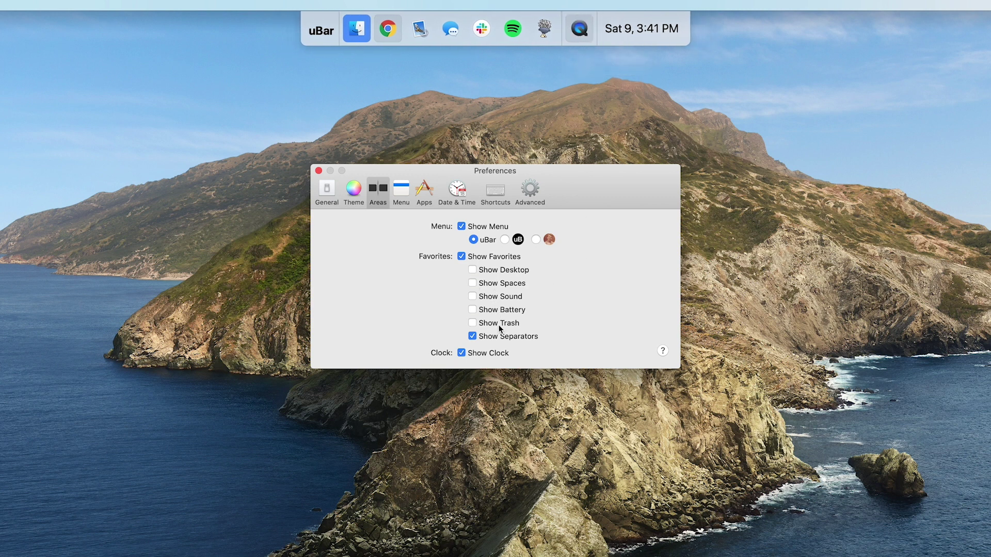
{"action": "left_click", "coordinate": [481, 355]}
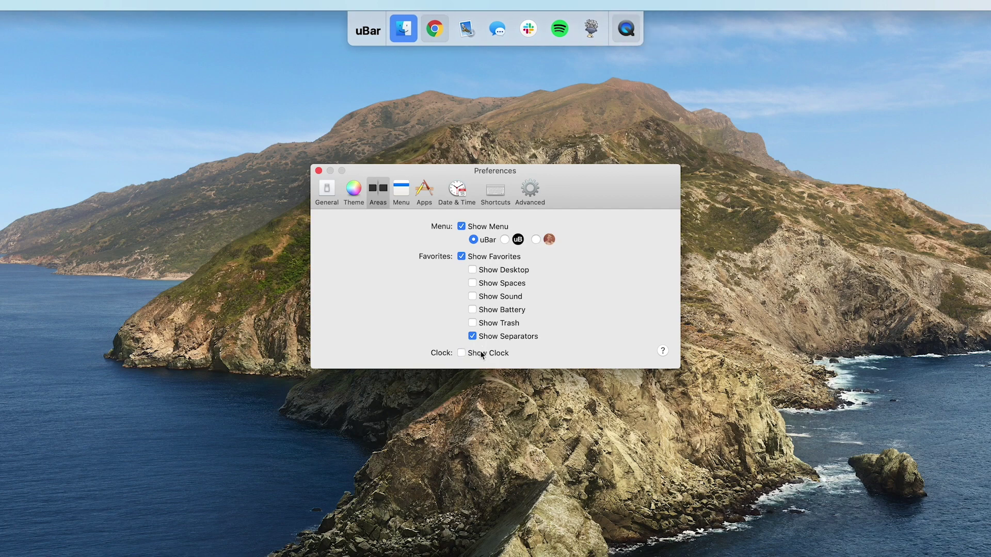
{"action": "left_click", "coordinate": [480, 354]}
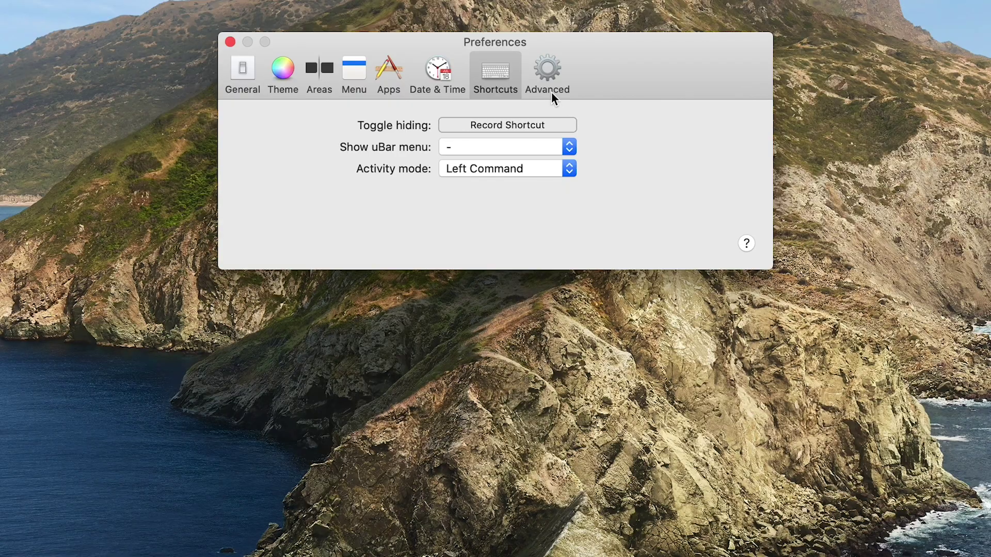
Show the Advanced preferences with the Dock-less Mode setting
{"action": "left_click", "coordinate": [551, 97]}
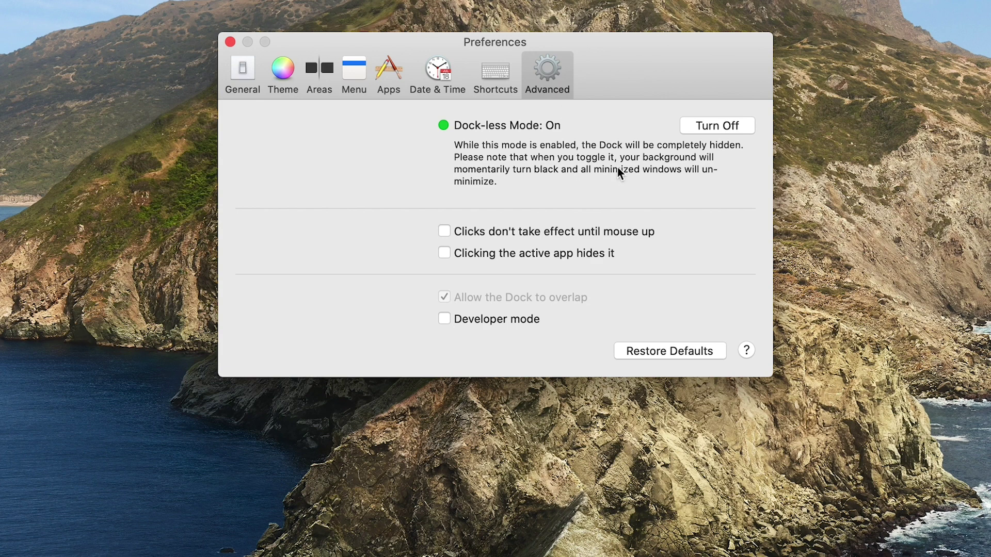